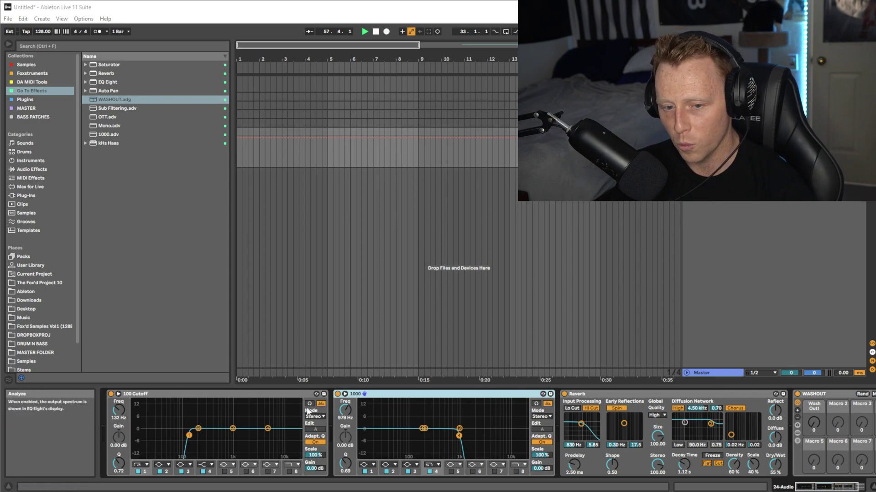
Step: Group the 100 Cutoff, 1000, Reverb and WASHOUT devices into an audio effect rack and show its chain list and macro controls
{"action": "left_click", "coordinate": [235, 395]}
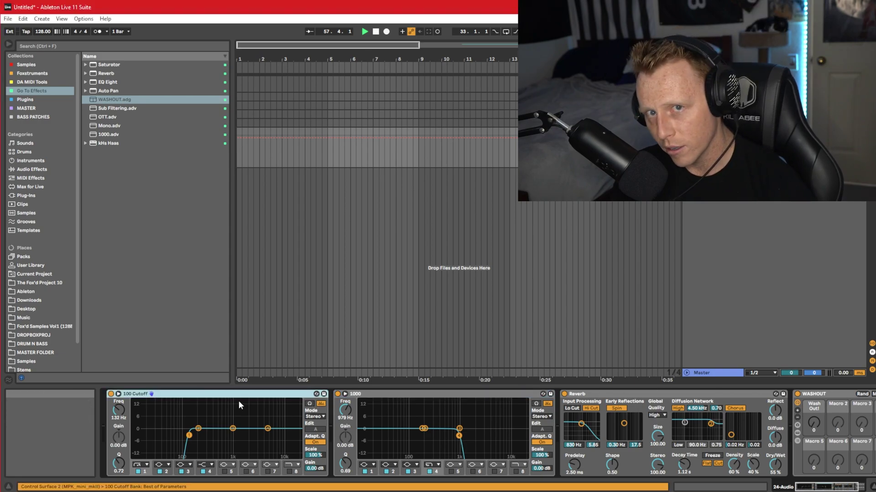
{"action": "left_click", "coordinate": [842, 395], "text": "shift"}
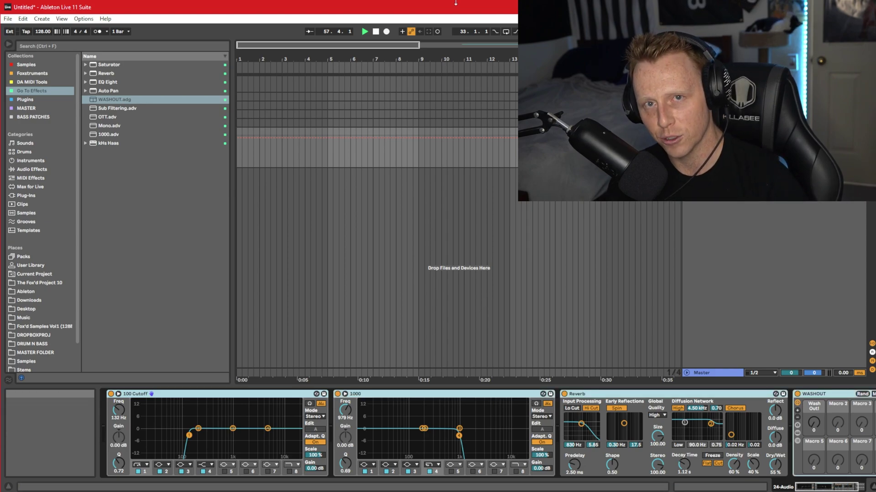
{"action": "key", "text": "ctrl+g"}
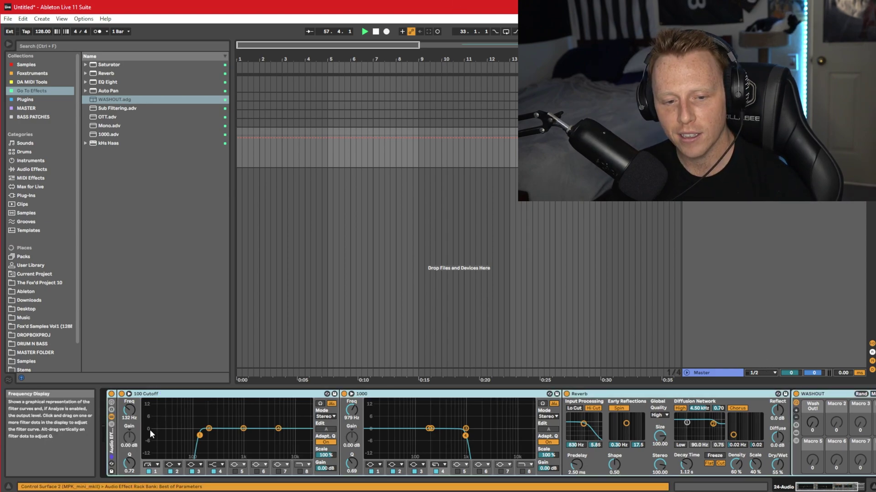
{"action": "left_click", "coordinate": [112, 427]}
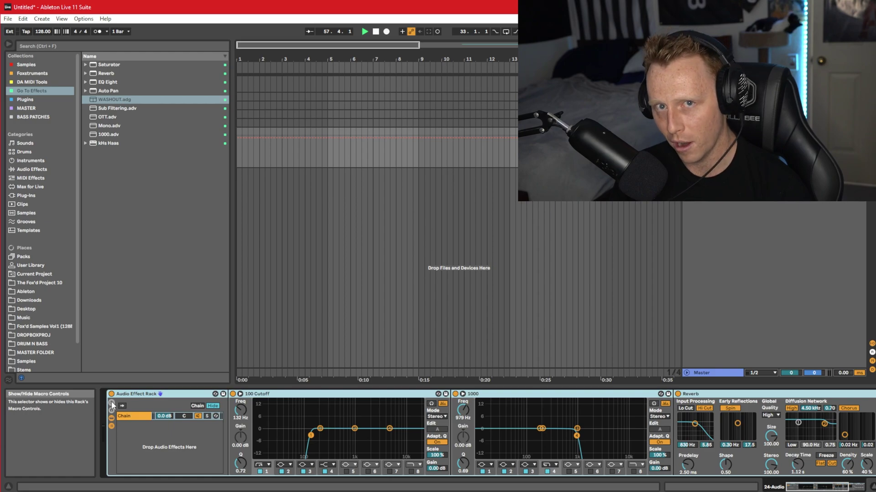
{"action": "left_click", "coordinate": [111, 405]}
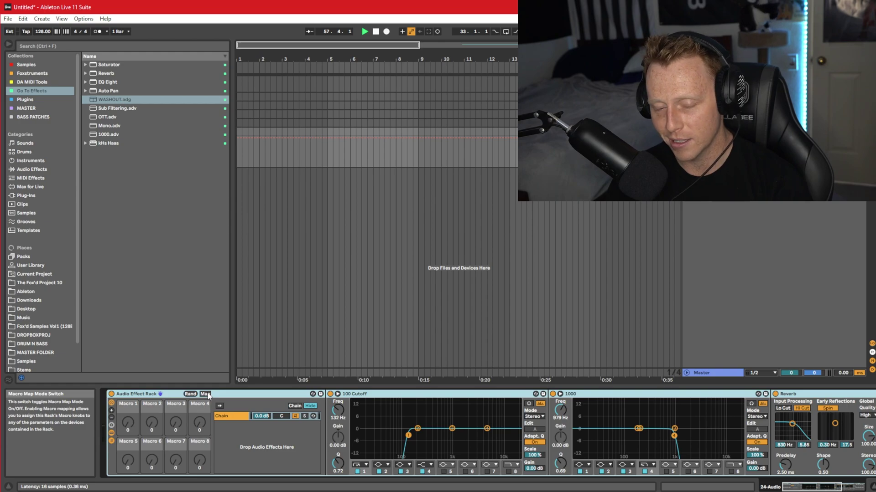
Step: Enter macro mapping mode, map the 100 Cutoff device's on/off switch to Macro 1, and rename the macro 100 Cutoff
{"action": "left_click", "coordinate": [205, 394]}
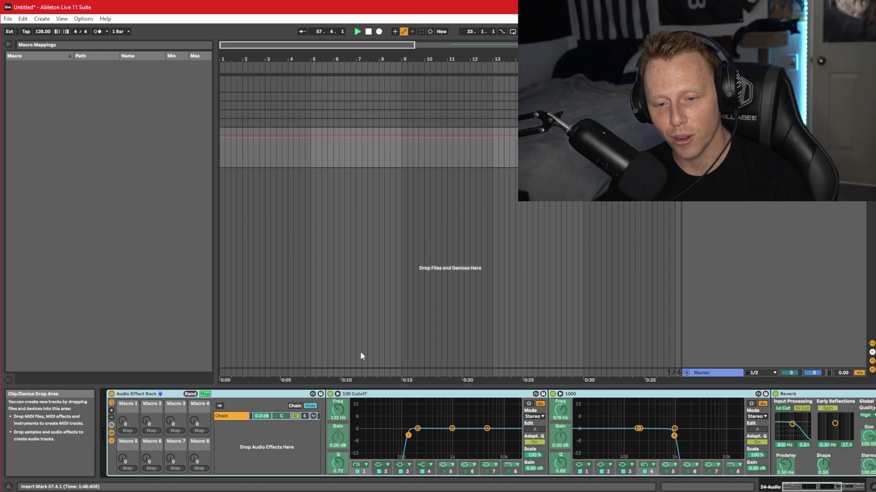
{"action": "left_click", "coordinate": [331, 395]}
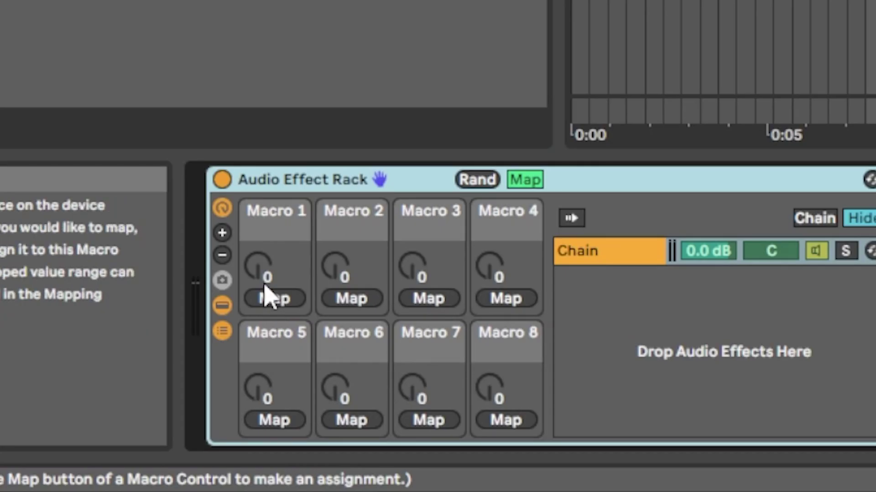
{"action": "left_click", "coordinate": [129, 431]}
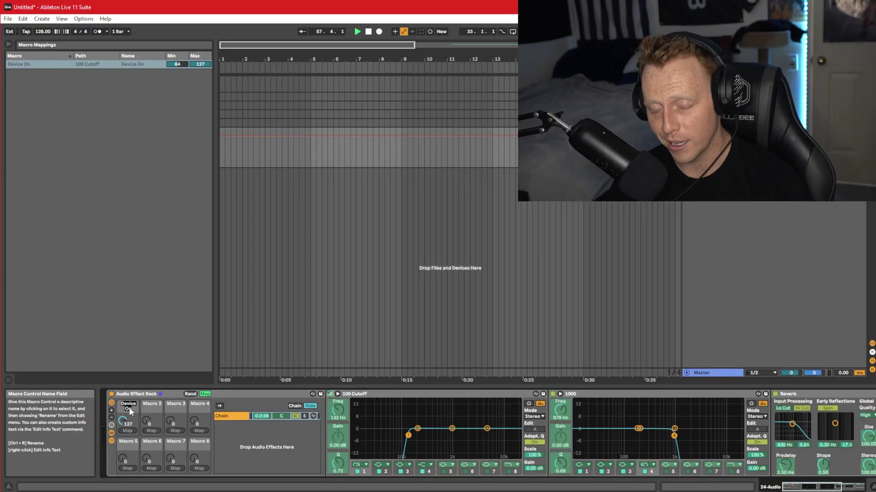
{"action": "key", "text": "ctrl+r"}
{"action": "type", "text": "100 Cutoff"}
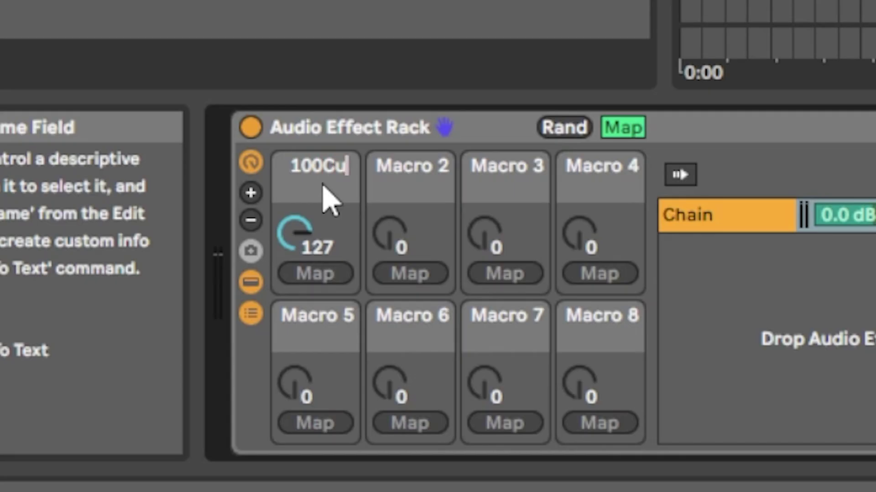
{"action": "key", "text": "Return"}
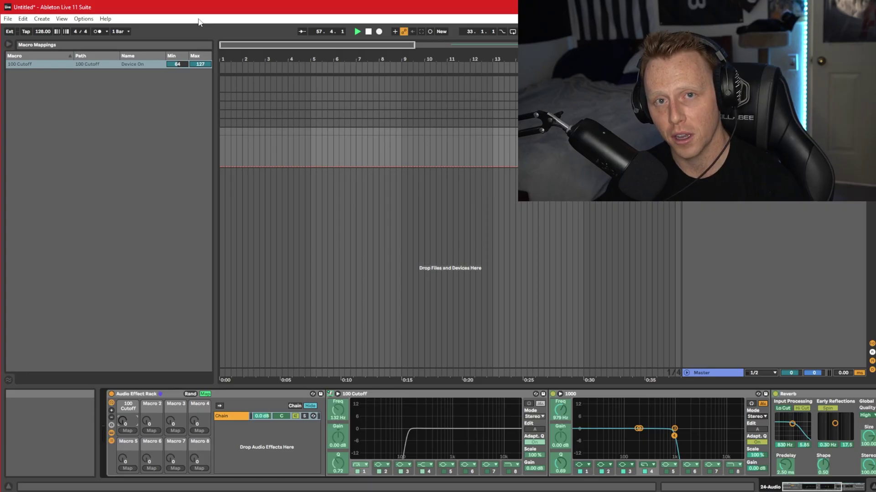
Step: Set the 100 Cutoff mapping's minimum to 1 and turn its macro knob down to 0
{"action": "left_click", "coordinate": [186, 66]}
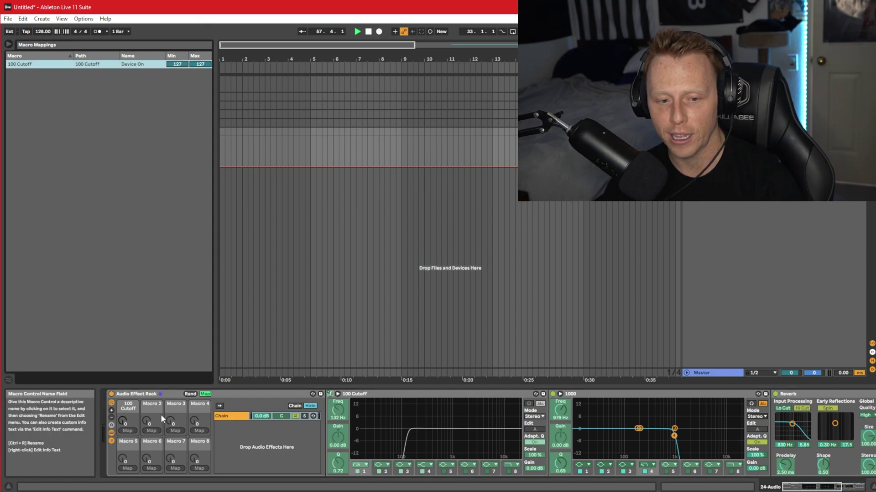
{"action": "left_click", "coordinate": [123, 422]}
{"action": "left_click_drag", "start_coordinate": [123, 422], "coordinate": [124, 488]}
{"action": "mouse_move", "coordinate": [177, 65]}
{"action": "left_mouse_down"}
{"action": "mouse_move", "coordinate": [177, 128]}
{"action": "mouse_move", "coordinate": [177, 63]}
{"action": "left_mouse_up"}
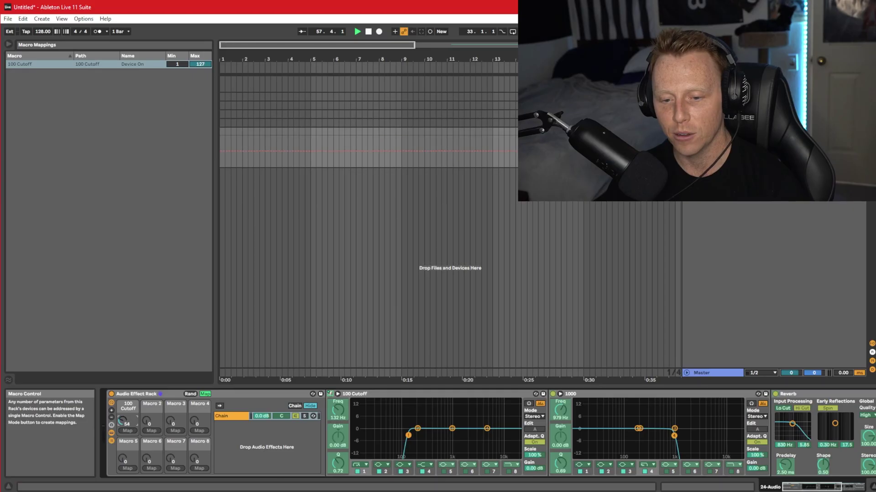
{"action": "left_click_drag", "start_coordinate": [116, 418], "coordinate": [116, 447]}
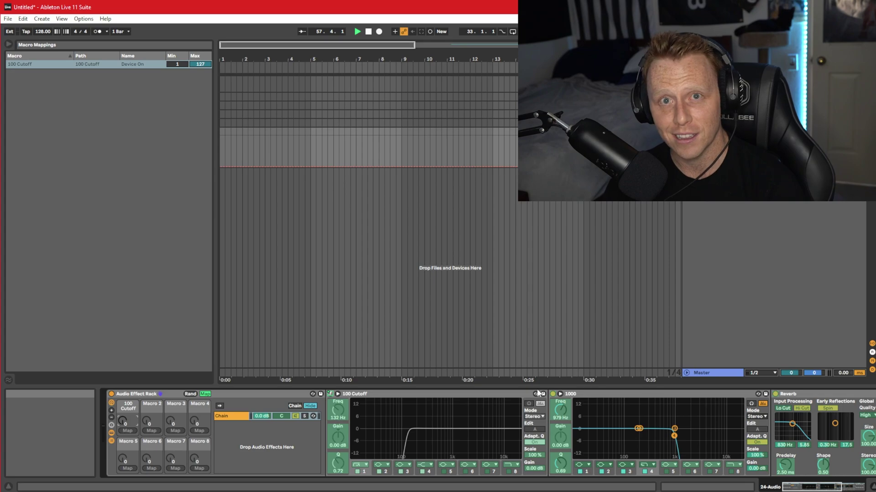
Step: Map the 1000 device's on/off switch to Macro 2 as 1000 Cutoff, with a mapping minimum of 1
{"action": "left_click", "coordinate": [556, 396]}
{"action": "left_click", "coordinate": [151, 431]}
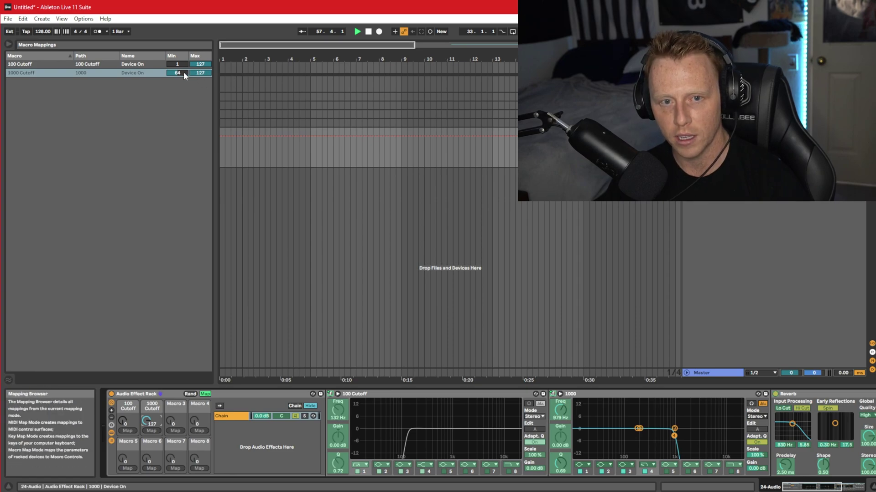
{"action": "left_click_drag", "start_coordinate": [183, 72], "coordinate": [183, 84]}
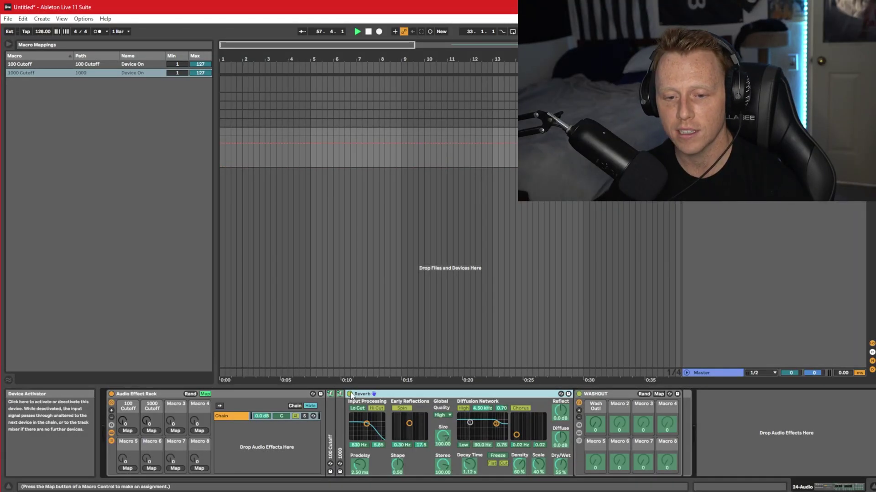
Step: Map the Reverb's on/off switch to Macro 5 as Reverb On with a minimum of 1, and turn the macro down to 0
{"action": "left_click", "coordinate": [350, 394]}
{"action": "left_click", "coordinate": [128, 468]}
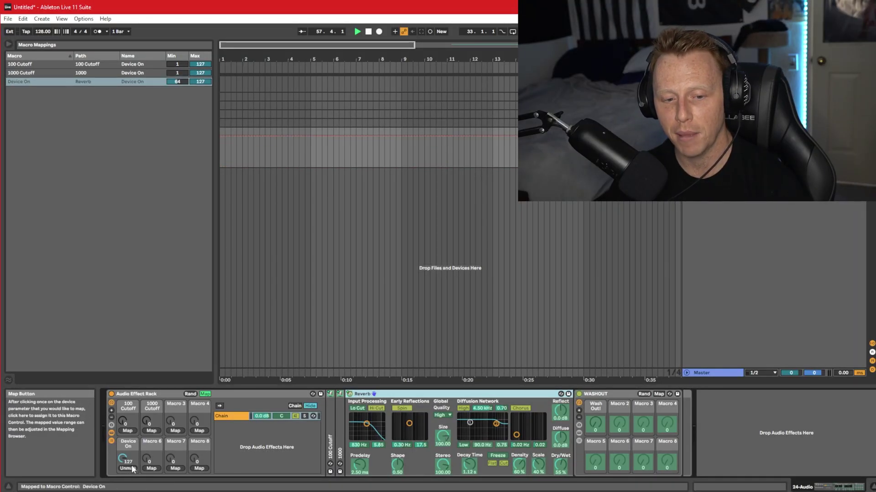
{"action": "left_click", "coordinate": [134, 443]}
{"action": "type", "text": "Reverb On"}
{"action": "key", "text": "Return"}
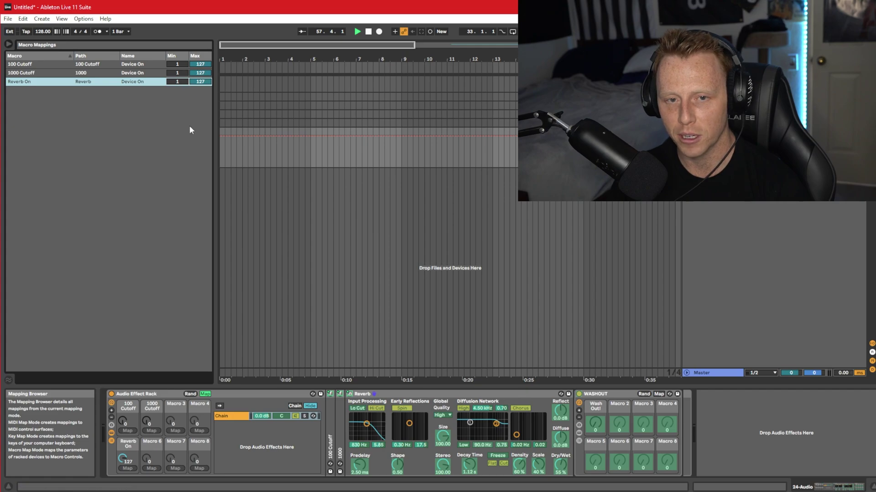
{"action": "left_click_drag", "start_coordinate": [123, 459], "coordinate": [123, 491]}
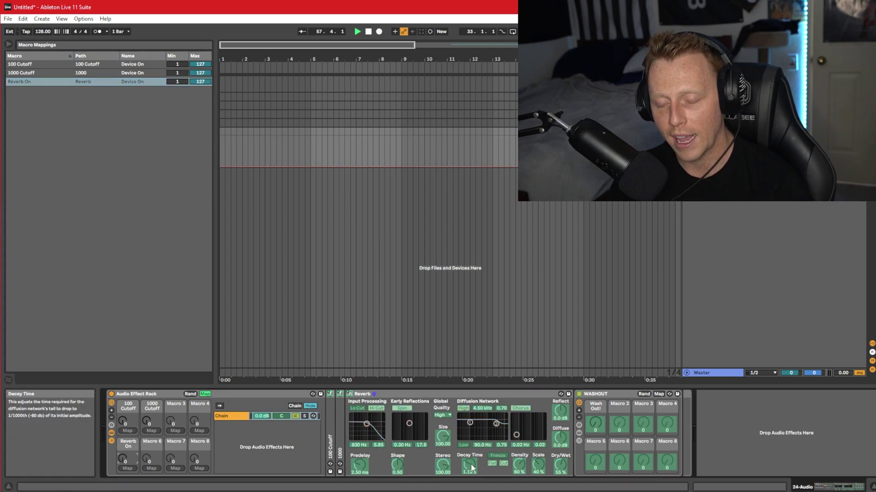
Step: Map the Reverb's decay time to Macro 6 as Decay Time and set the mapping's maximum to 5.17 s
{"action": "left_click", "coordinate": [151, 468]}
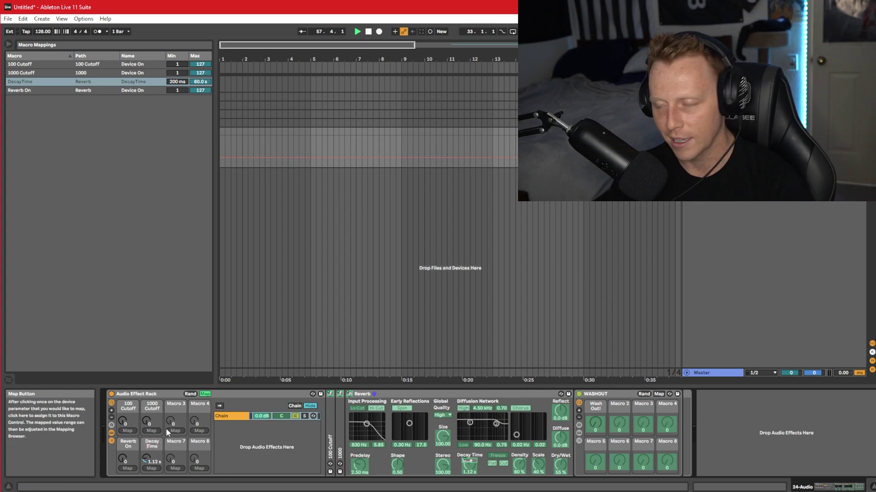
{"action": "key", "text": "Return"}
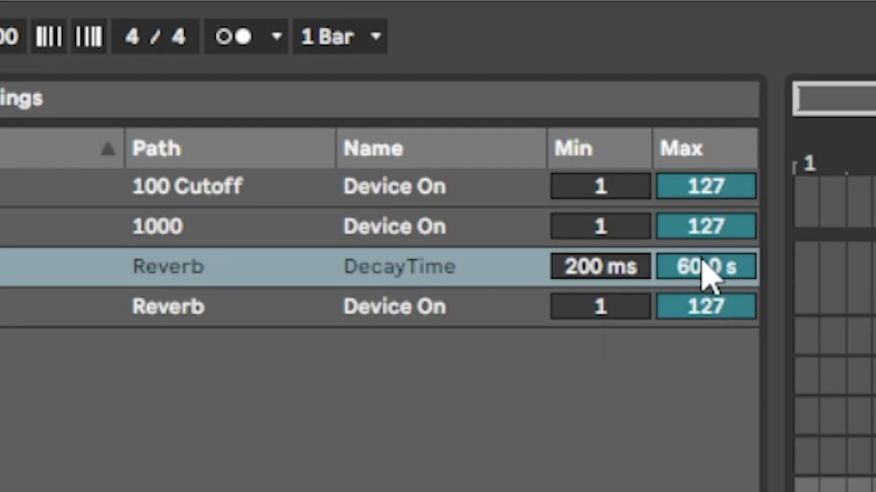
{"action": "left_click_drag", "start_coordinate": [199, 83], "coordinate": [200, 116]}
{"action": "left_click_drag", "start_coordinate": [706, 266], "coordinate": [706, 246]}
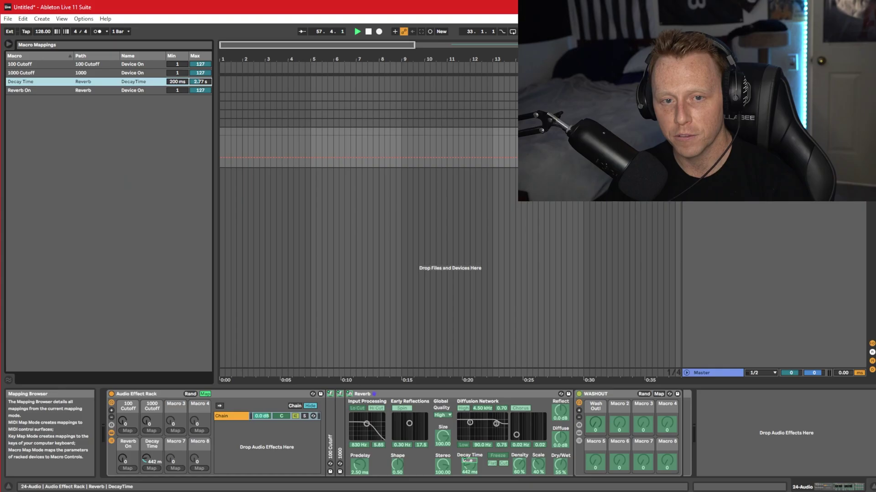
{"action": "mouse_move", "coordinate": [206, 82]}
{"action": "left_mouse_down"}
{"action": "mouse_move", "coordinate": [206, 100]}
{"action": "mouse_move", "coordinate": [206, 70]}
{"action": "left_mouse_up"}
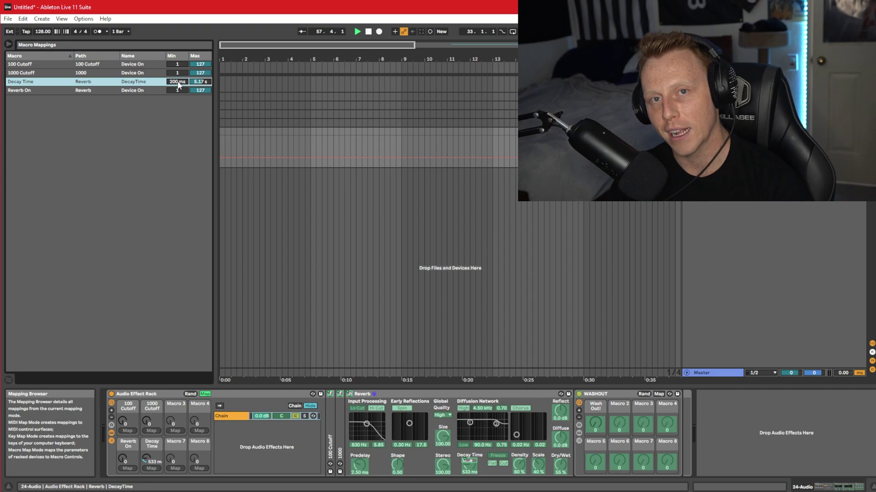
Step: Try raising the Decay Time mapping's minimum to 728 ms before restoring it to 200 ms
{"action": "left_click_drag", "start_coordinate": [173, 85], "coordinate": [173, 73]}
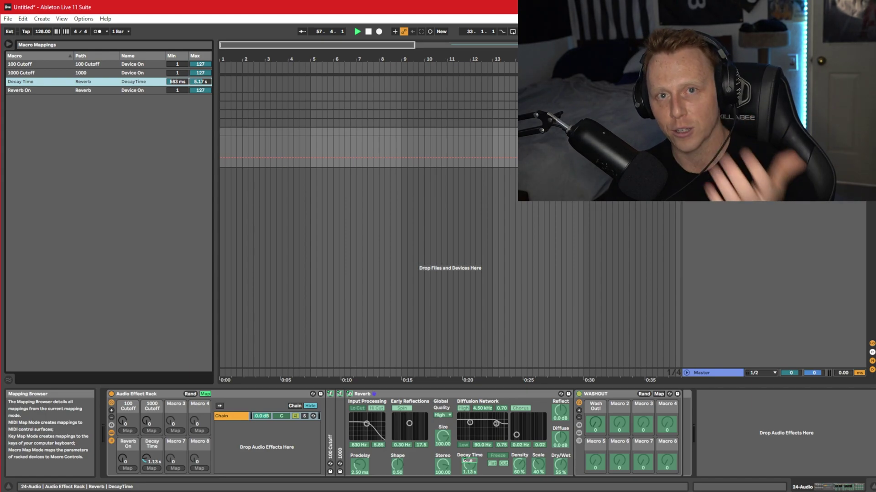
{"action": "left_click_drag", "start_coordinate": [177, 81], "coordinate": [177, 73]}
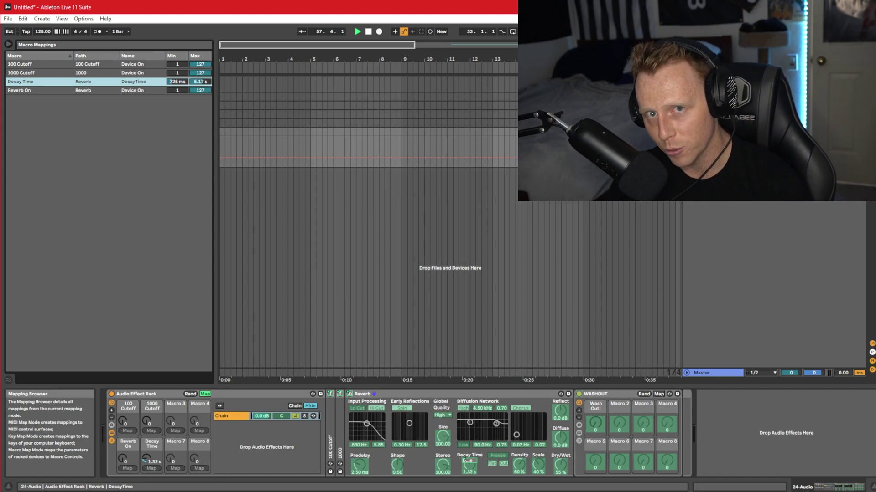
{"action": "left_click_drag", "start_coordinate": [177, 82], "coordinate": [177, 88]}
Step: Map the Reverb's Dry/Wet to Macro 7 with a 59% maximum, and the WASHOUT rack's Wash Out! knob to Macro 3
{"action": "left_click", "coordinate": [559, 465]}
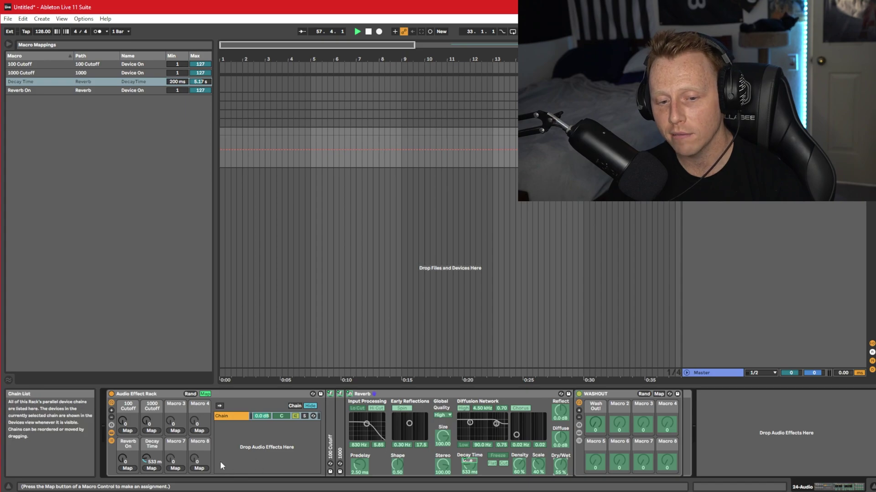
{"action": "left_click", "coordinate": [175, 468]}
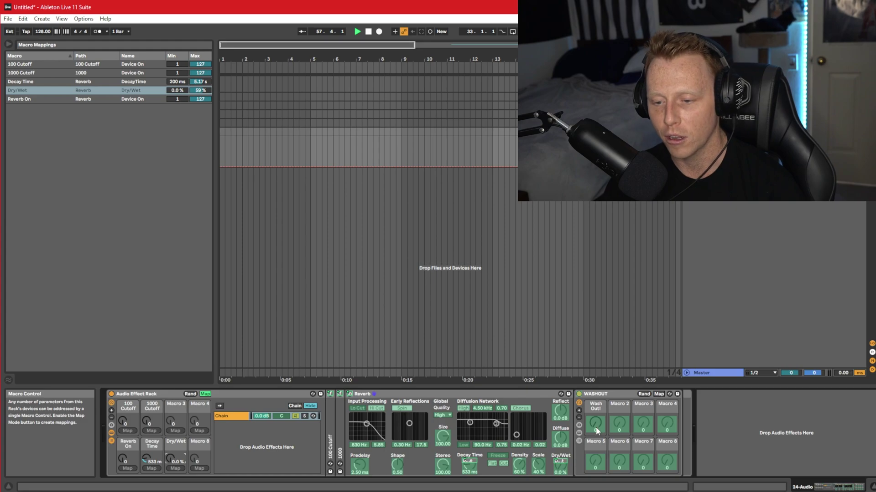
{"action": "left_click", "coordinate": [595, 426]}
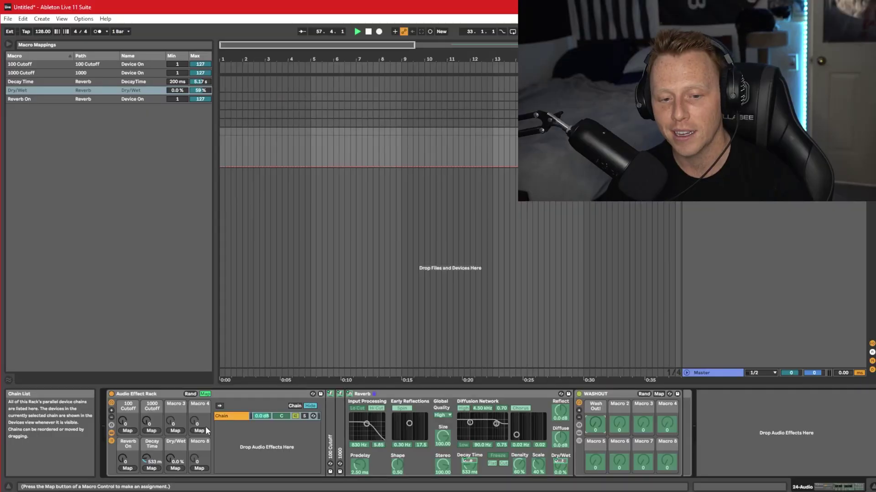
{"action": "left_click", "coordinate": [180, 428]}
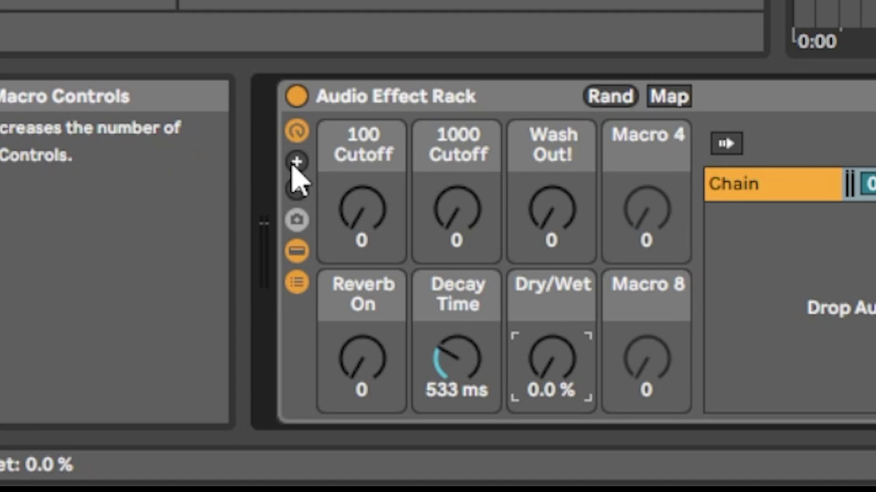
{"action": "left_click", "coordinate": [297, 163]}
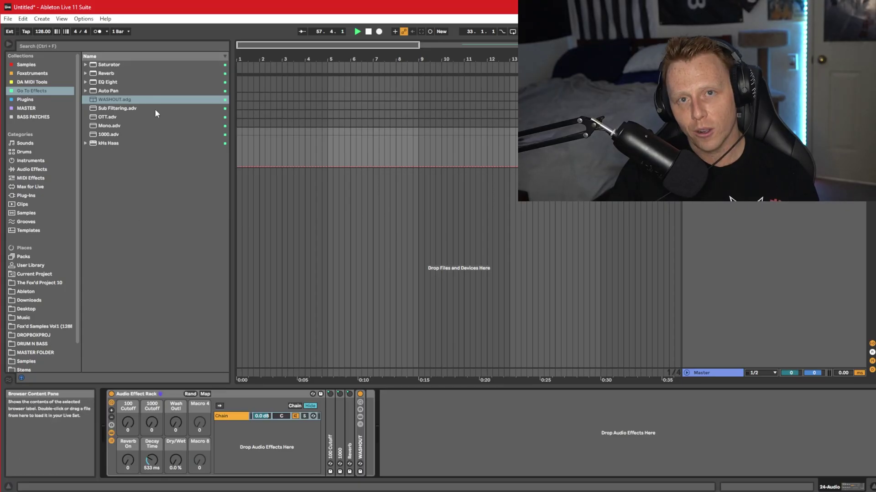
Step: Rename the audio effect rack FoxdRackYay and save it as a preset in the User Library
{"action": "left_click", "coordinate": [160, 396]}
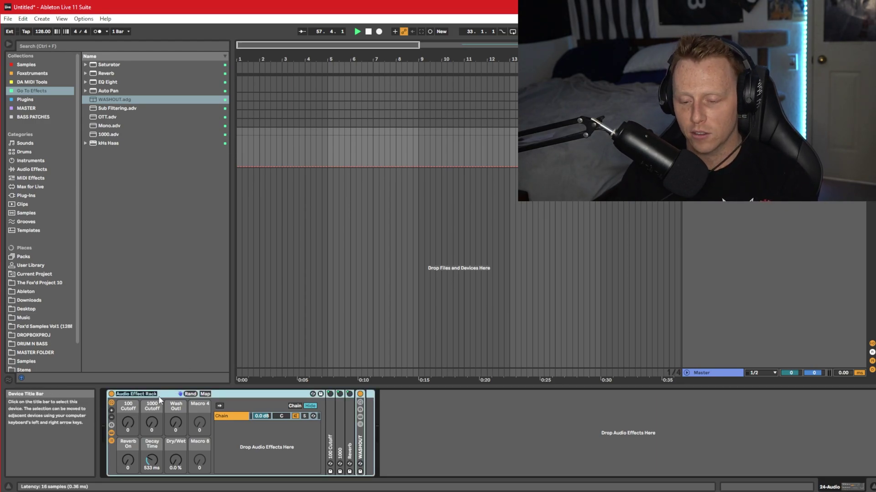
{"action": "type", "text": "FoxdRackYay"}
{"action": "key", "text": "Return"}
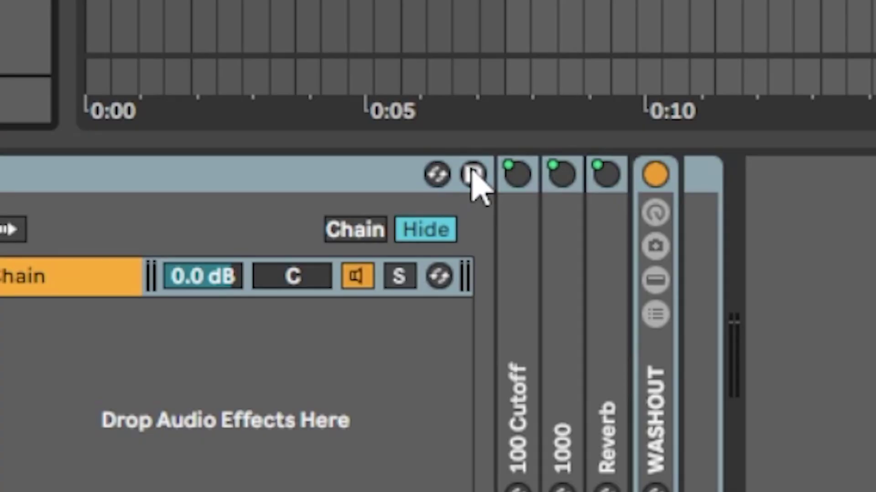
{"action": "left_click", "coordinate": [321, 394]}
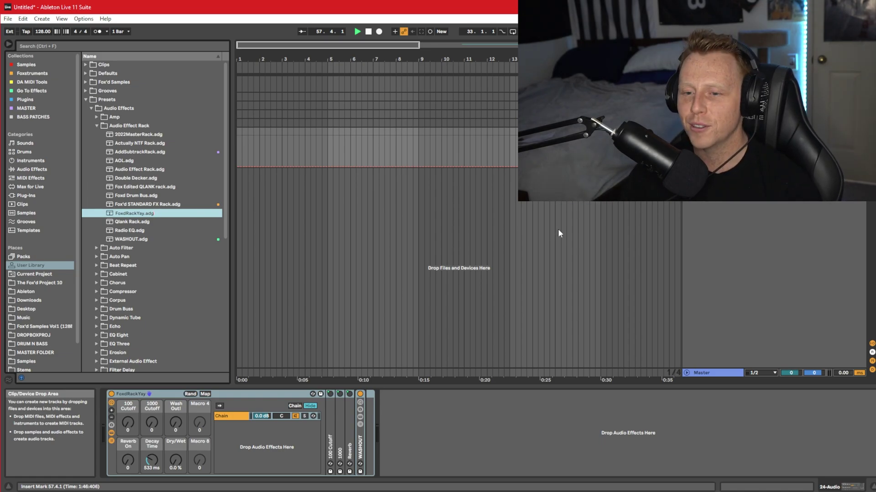
Step: Locate the option for saving the audio track as the default audio track
{"action": "left_click", "coordinate": [711, 131]}
{"action": "right_click", "coordinate": [716, 131]}
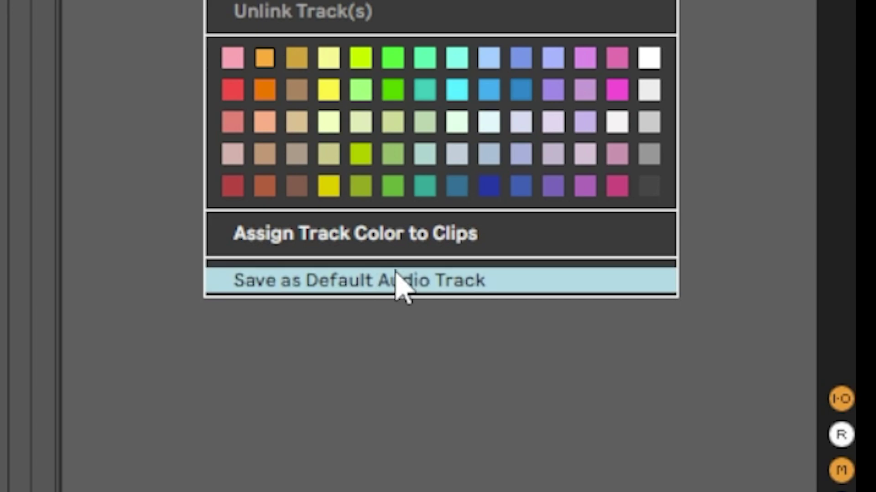
{"action": "left_click", "coordinate": [459, 287]}
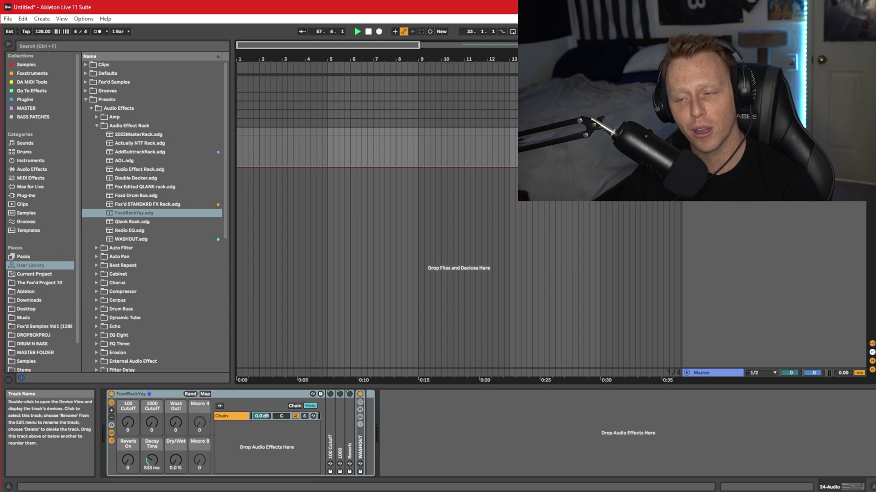
Step: Insert a new audio track and collapse its Fox'd STANDARD FX Rack
{"action": "key", "text": "ctrl+t"}
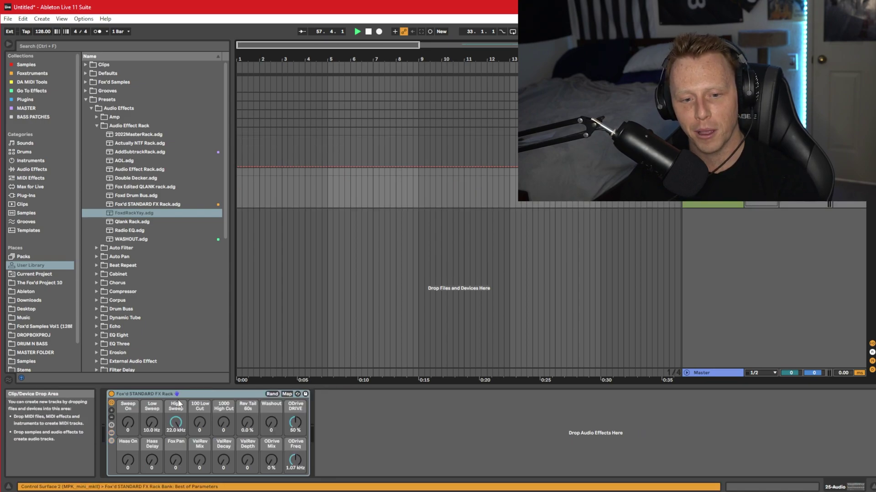
{"action": "double_click", "coordinate": [245, 394]}
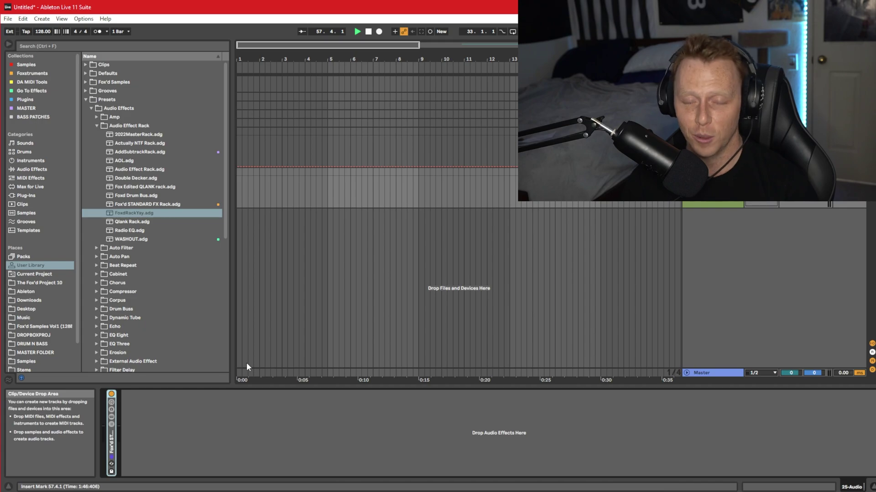